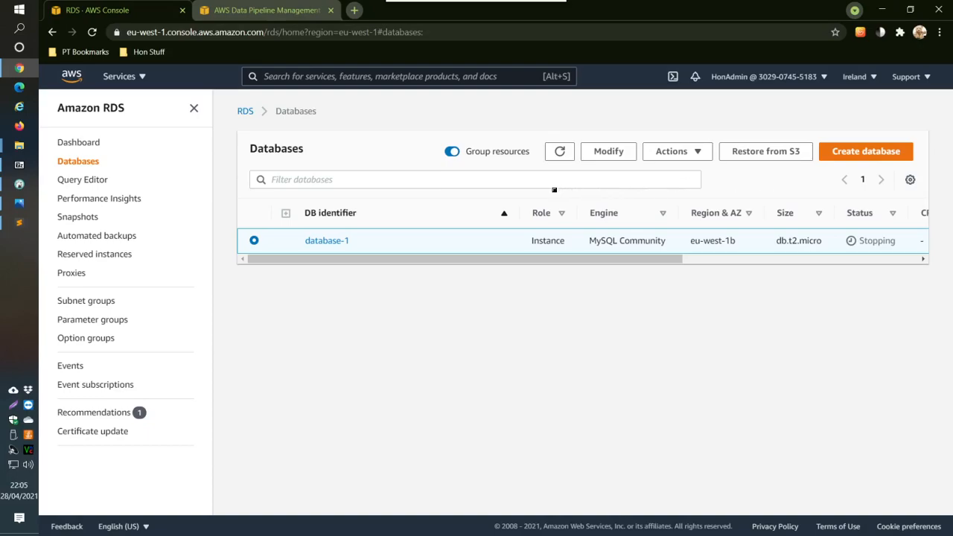
Switch to Photos to review the 2021-04-15 AWS ETL Flow Architecture.jpg diagram, then close the image window.
left_click(19, 203)
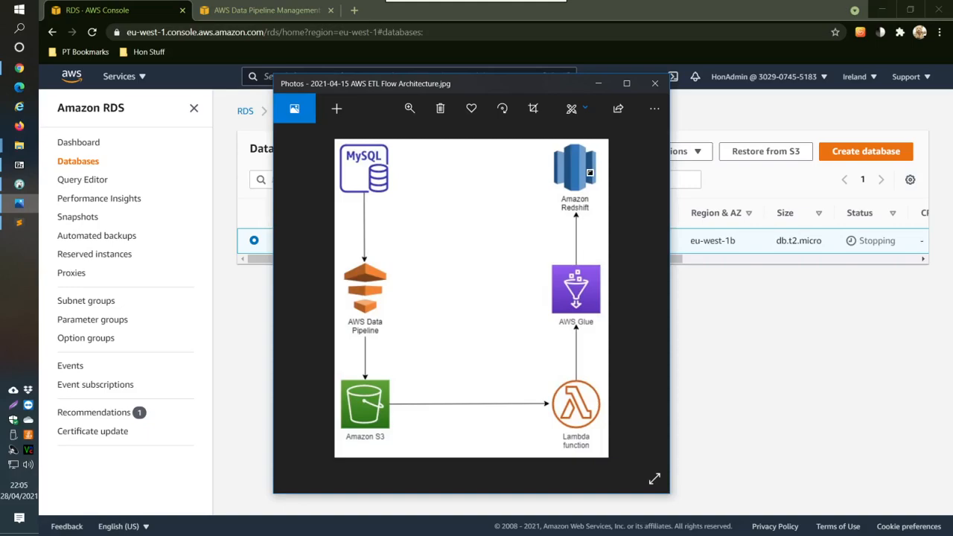
left_click(655, 83)
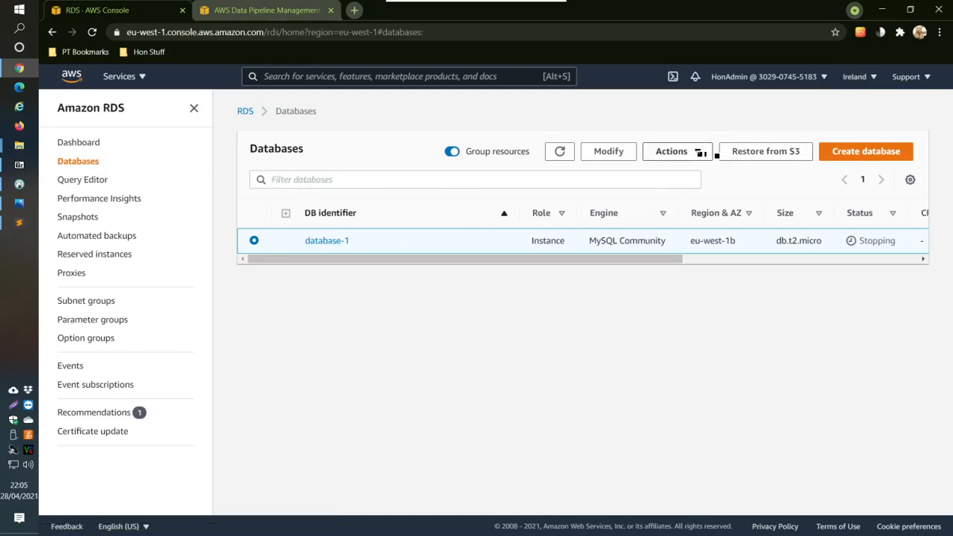
View the actions available for database-1 without applying any, and refresh the RDS databases list.
left_click(682, 152)
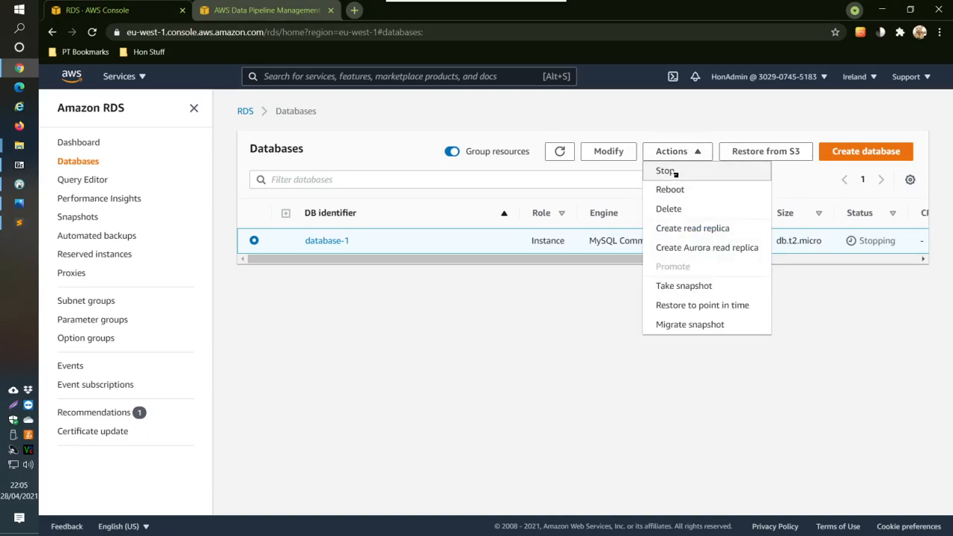
left_click(525, 322)
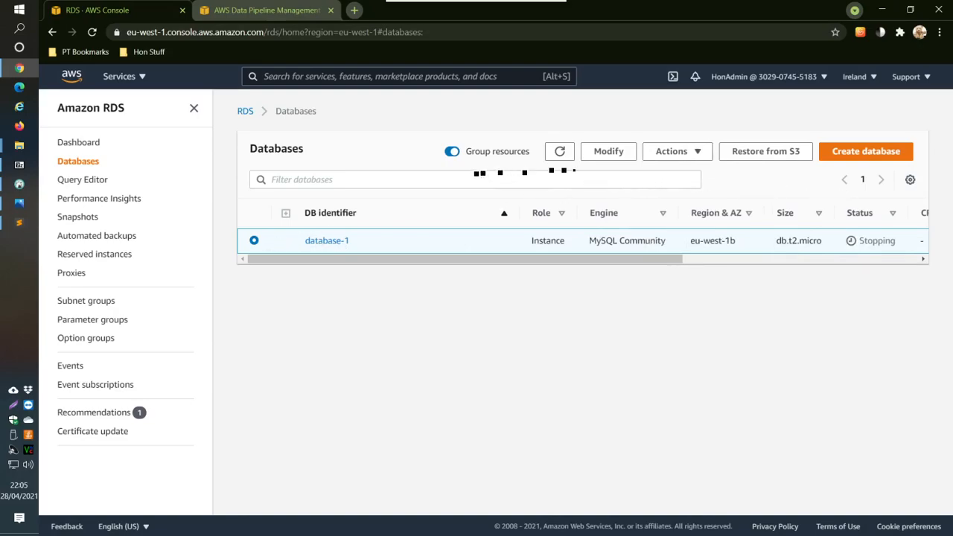
left_click(560, 151)
left_click(560, 154)
Go to the Data Pipeline list, refresh it and sort the pipelines by name.
left_click(244, 11)
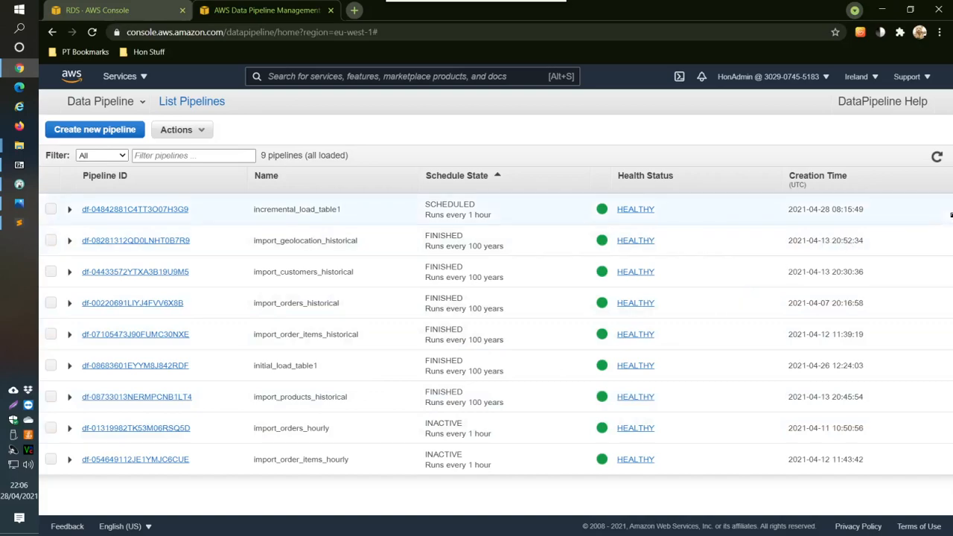
left_click(938, 156)
left_click(283, 176)
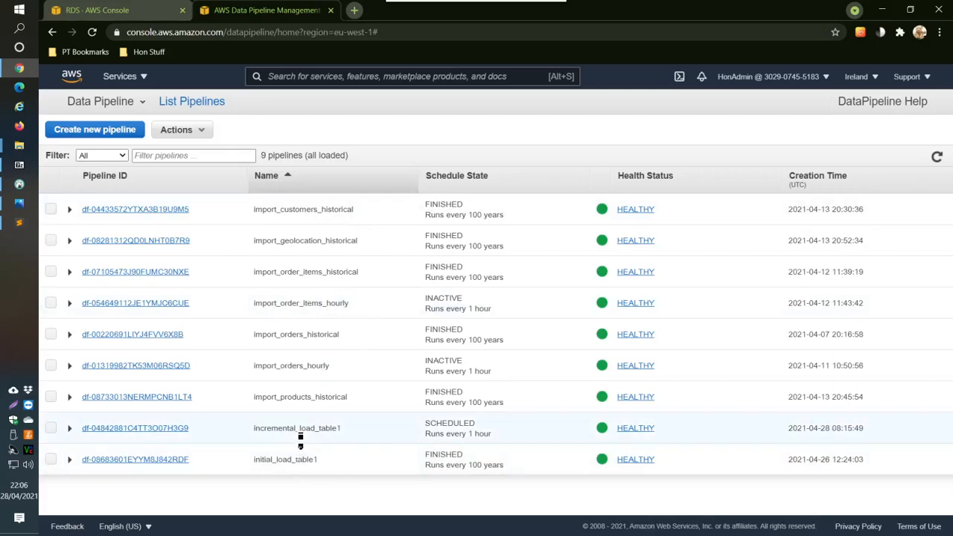
Examine the execution details of the incremental_load_table1 pipeline and return to the pipeline list.
left_click(117, 430)
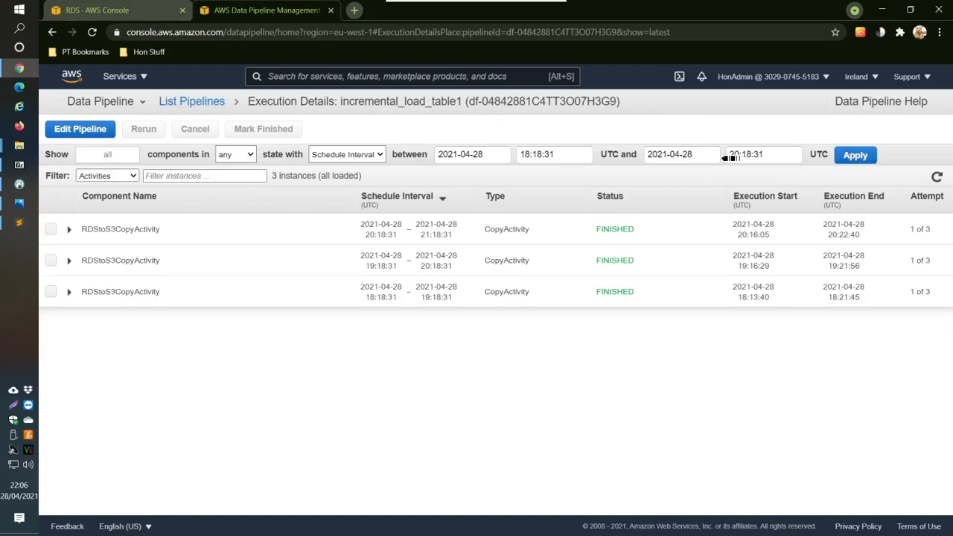
left_click(190, 102)
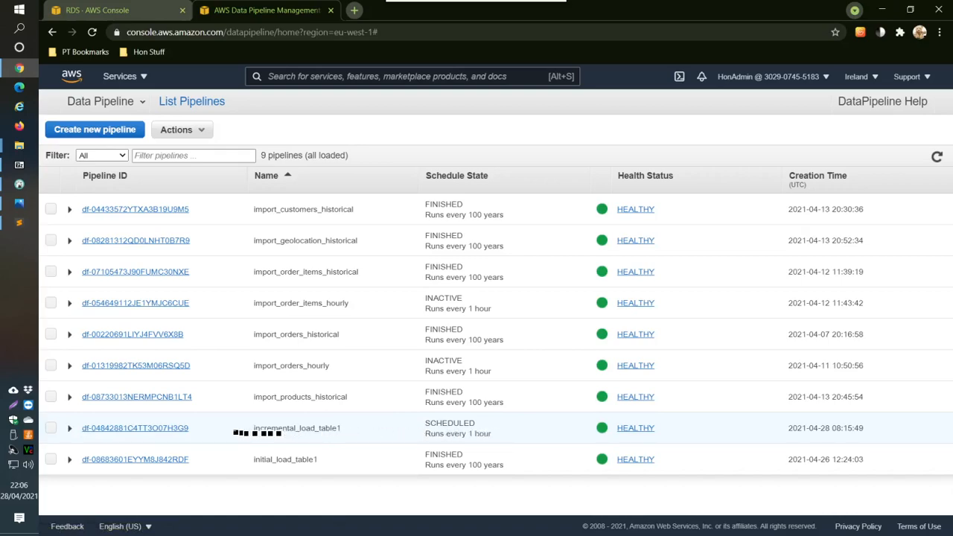
left_click(134, 427)
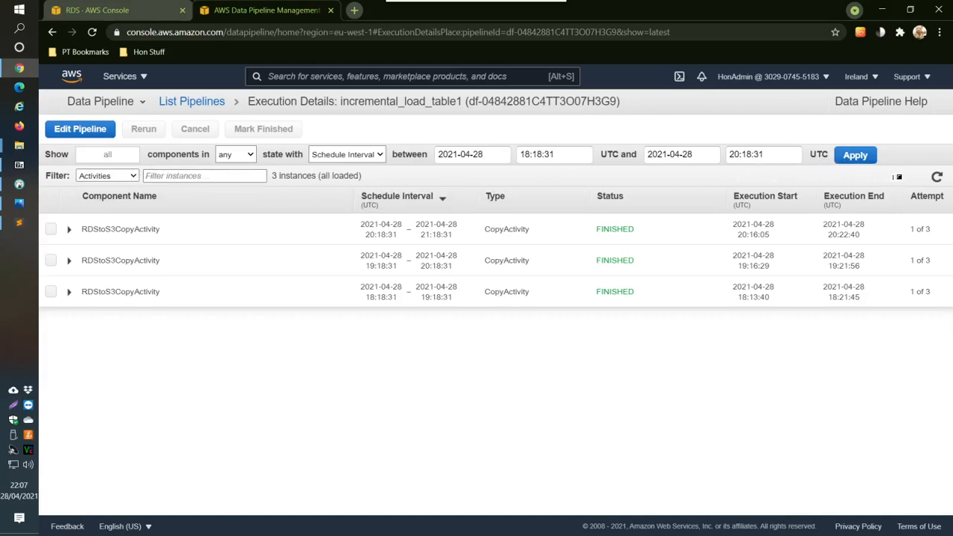
left_click(197, 101)
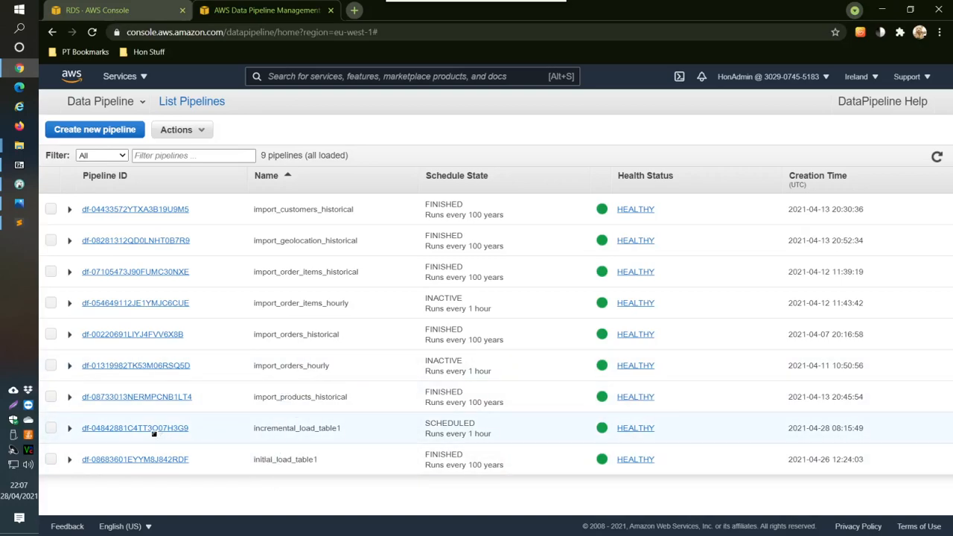
Deactivate the incremental_load_table1 pipeline and refresh the pipeline list to check its schedule state.
left_click(51, 428)
left_click(197, 128)
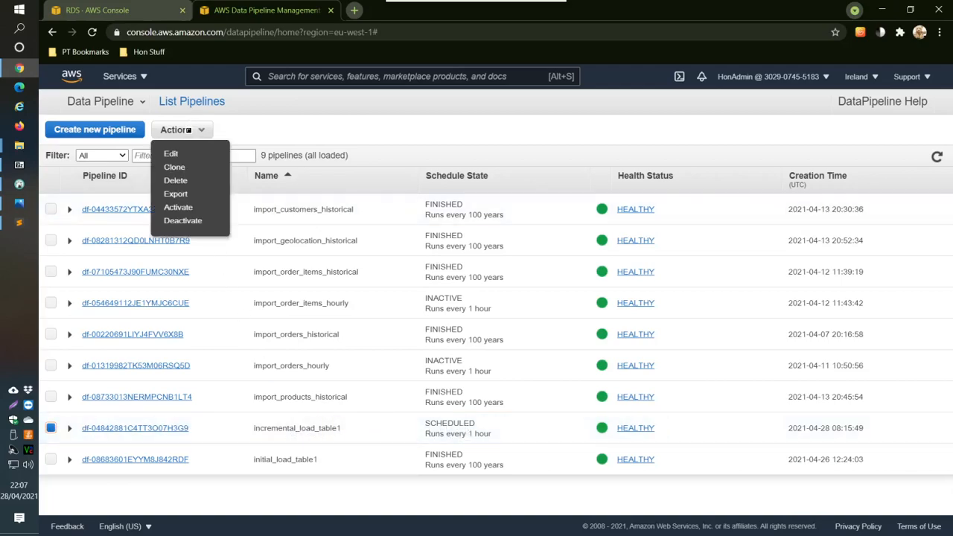
left_click(188, 222)
left_click(574, 332)
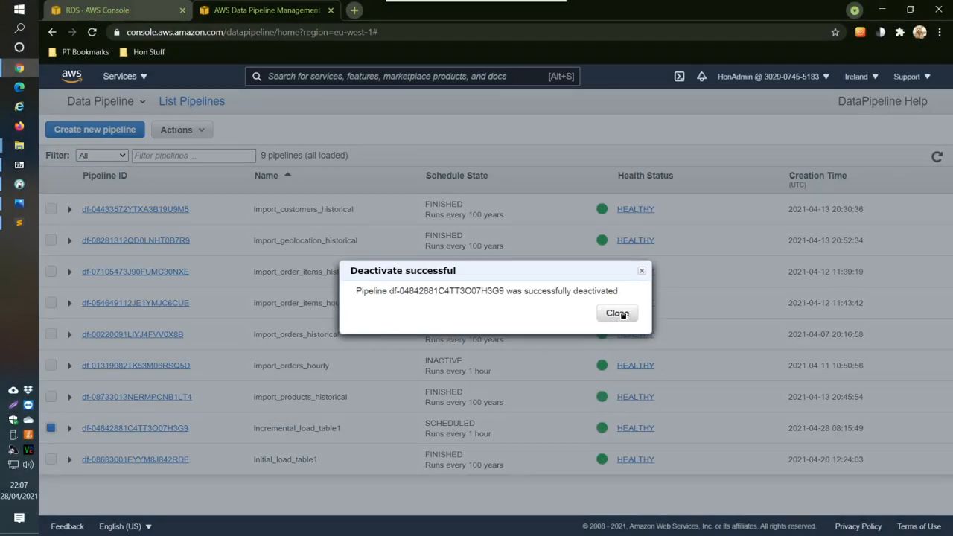
left_click(619, 313)
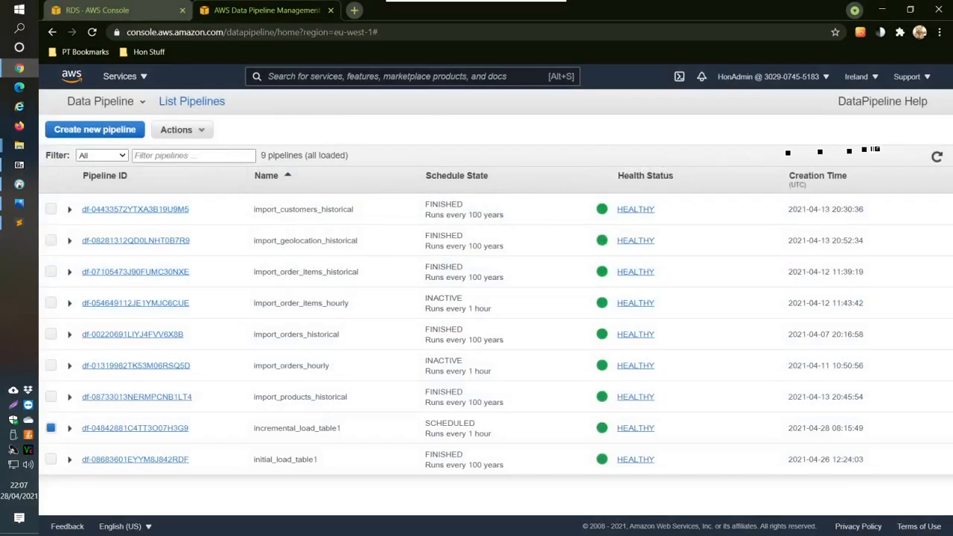
left_click(937, 156)
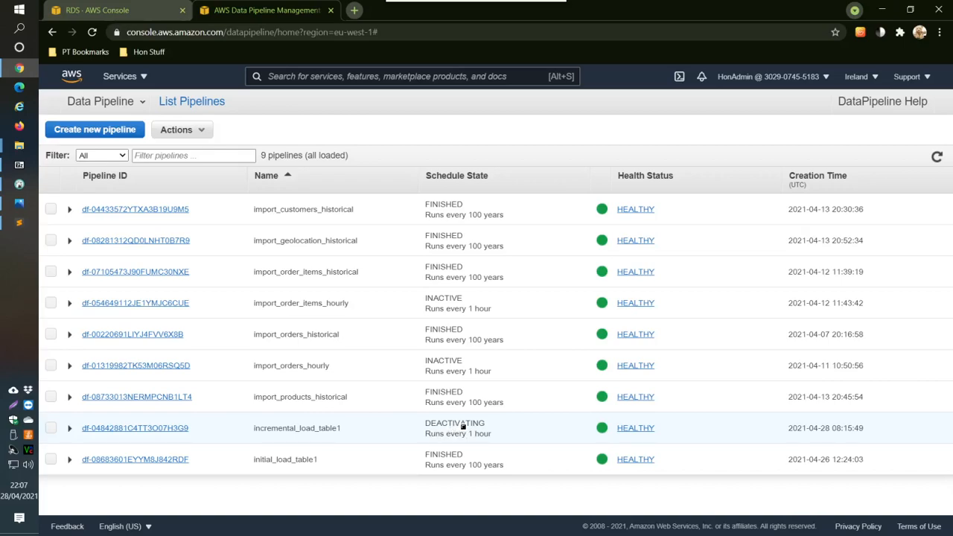
left_click(937, 157)
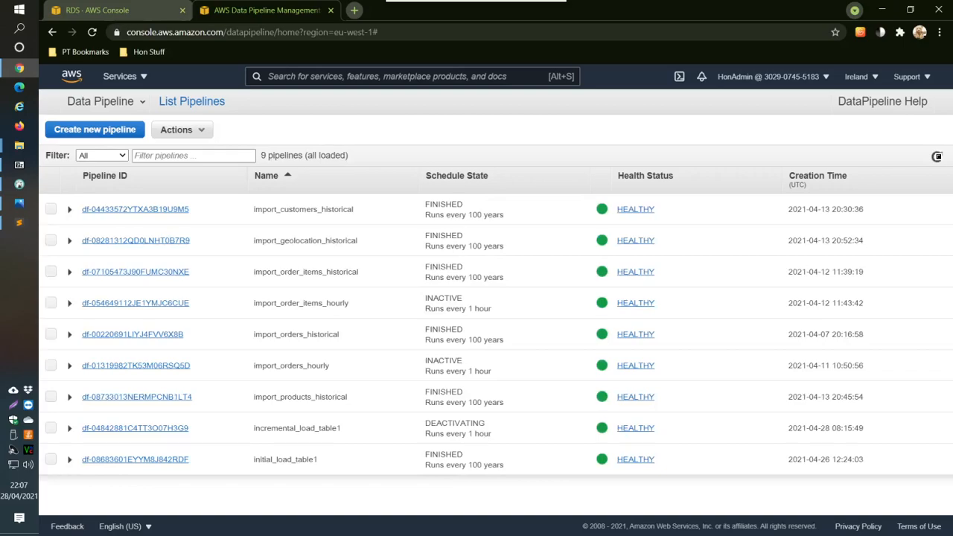
left_click(937, 156)
Duplicate the Data Pipeline browser tab and open the Amazon Redshift dashboard in the copy.
right_click(275, 13)
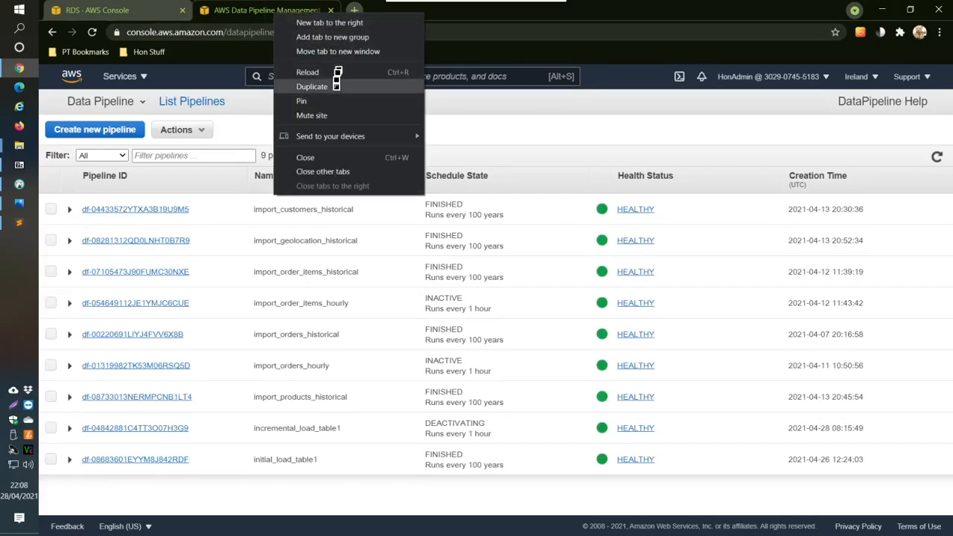
left_click(312, 86)
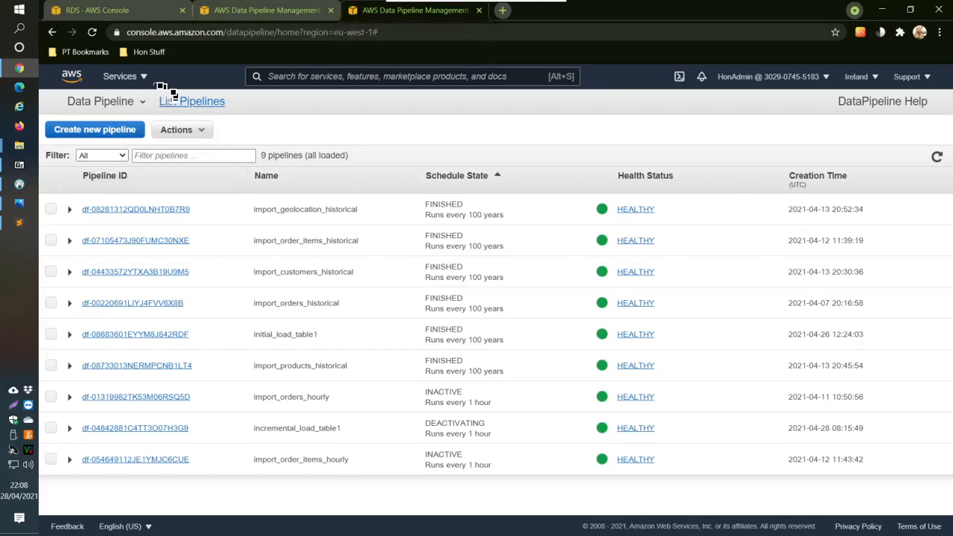
left_click(123, 80)
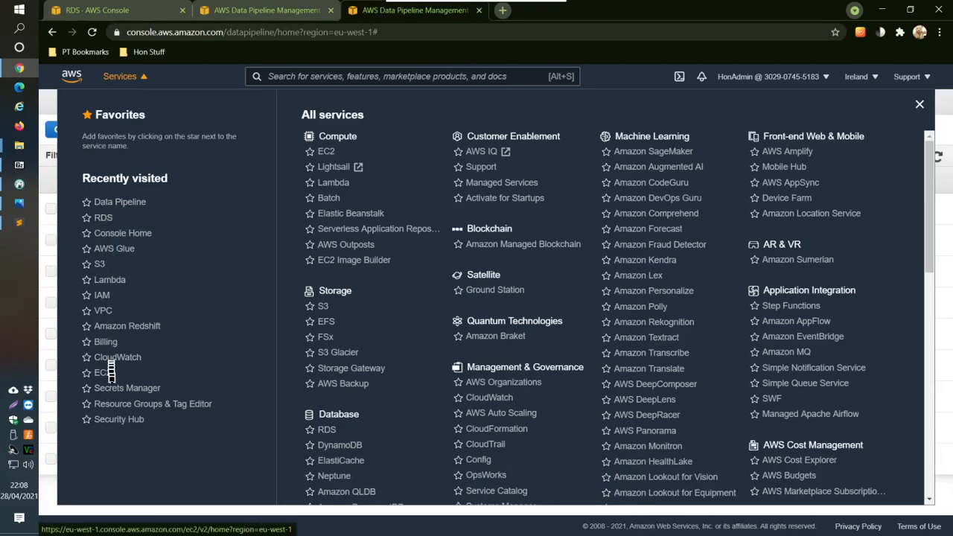
left_click(114, 329)
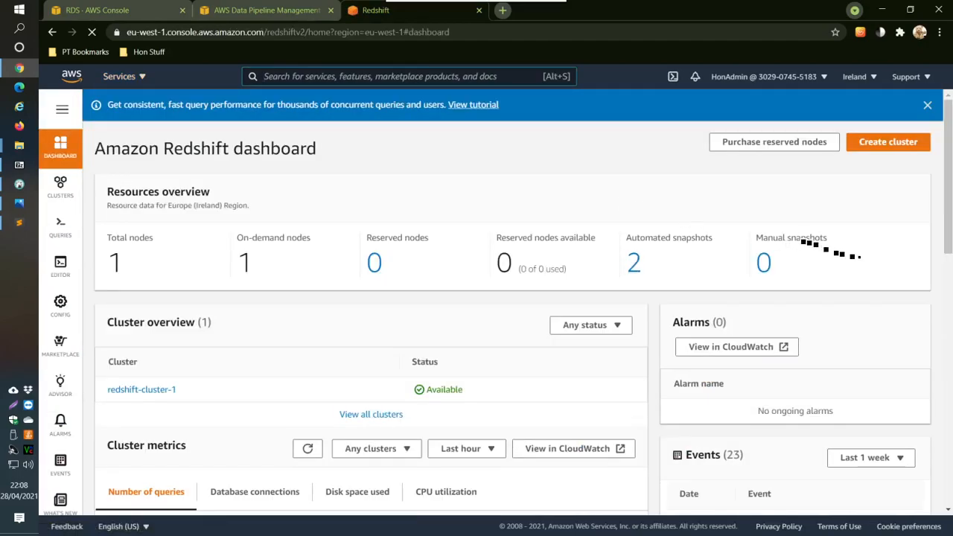
Pause redshift-cluster-1 immediately using the Pause now option.
left_click(118, 389)
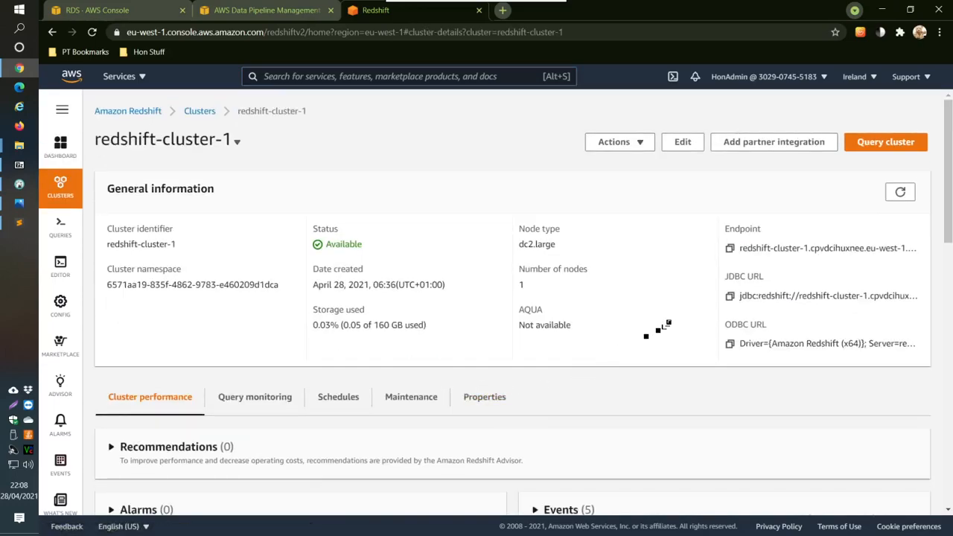
left_click(642, 143)
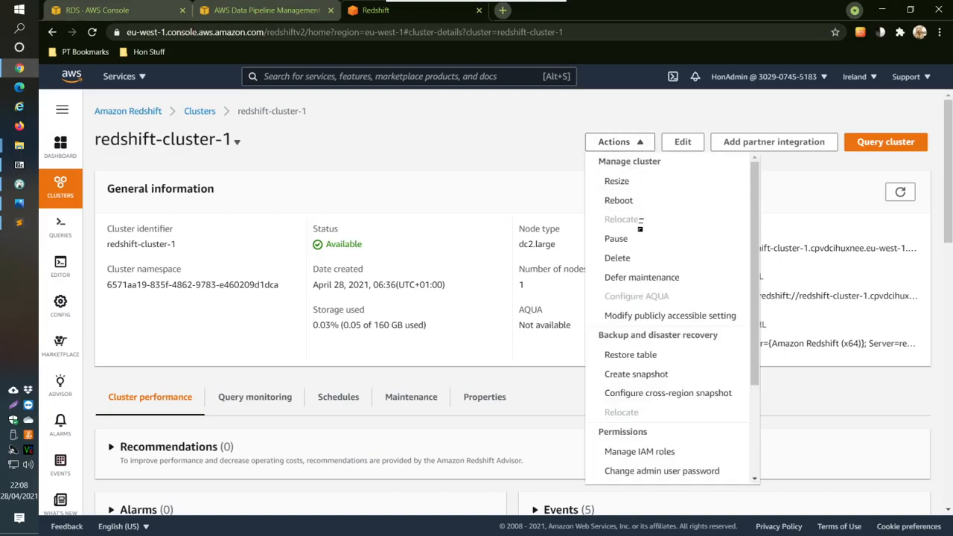
left_click(629, 240)
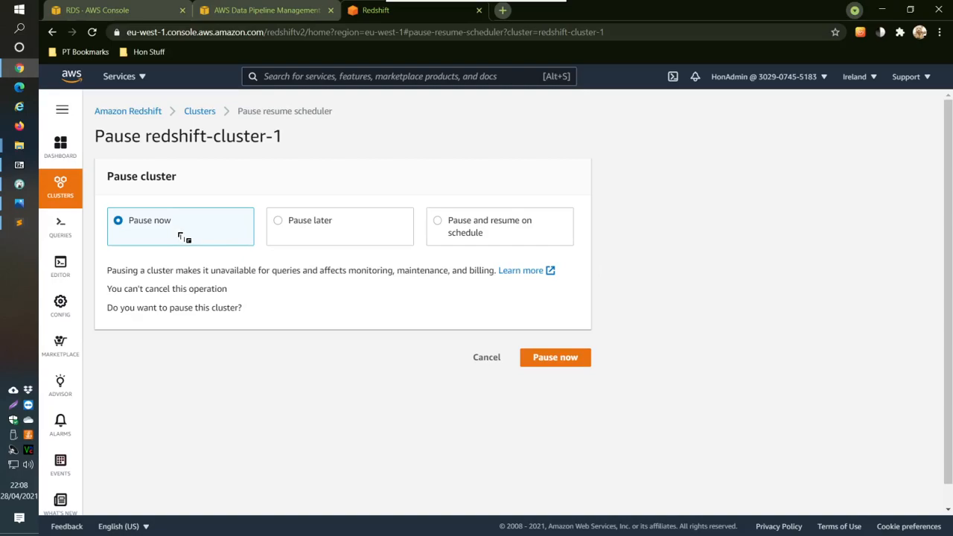
left_click(567, 358)
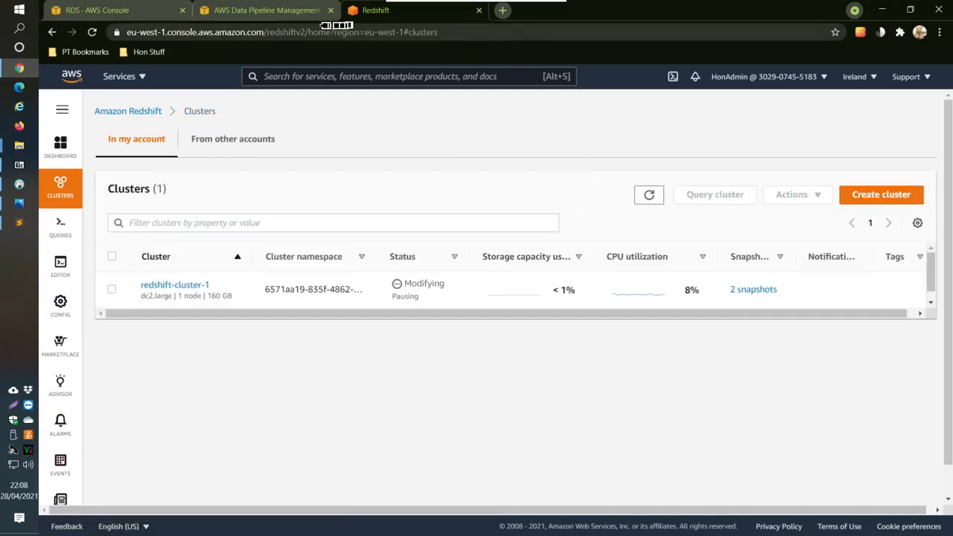
Check the Data Pipeline list again and review the AWS ETL flow architecture diagram in Photos.
left_click(252, 15)
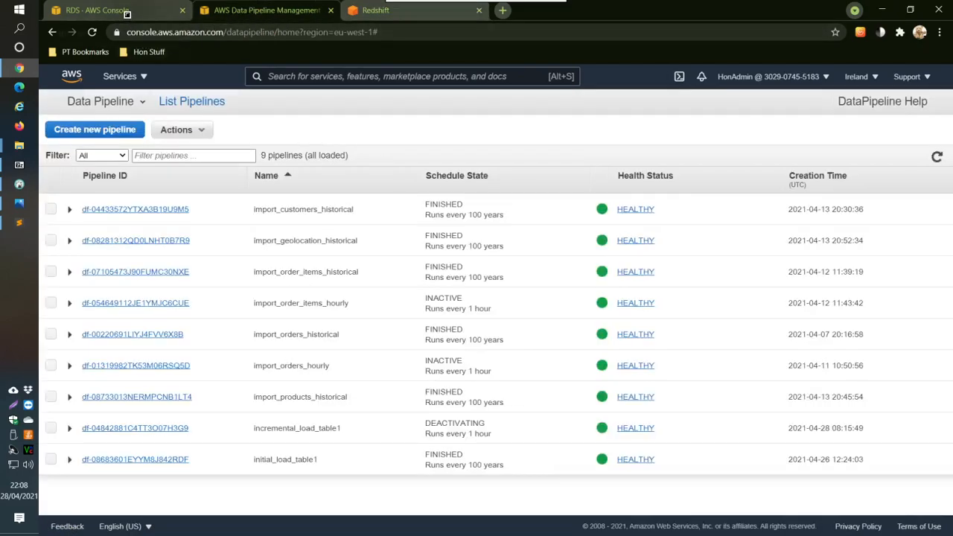
left_click(19, 205)
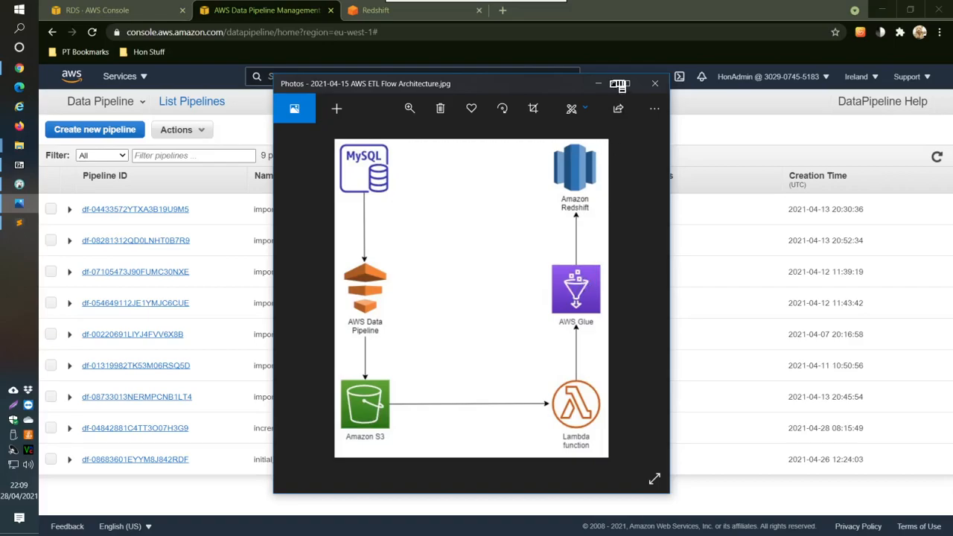
left_click(603, 87)
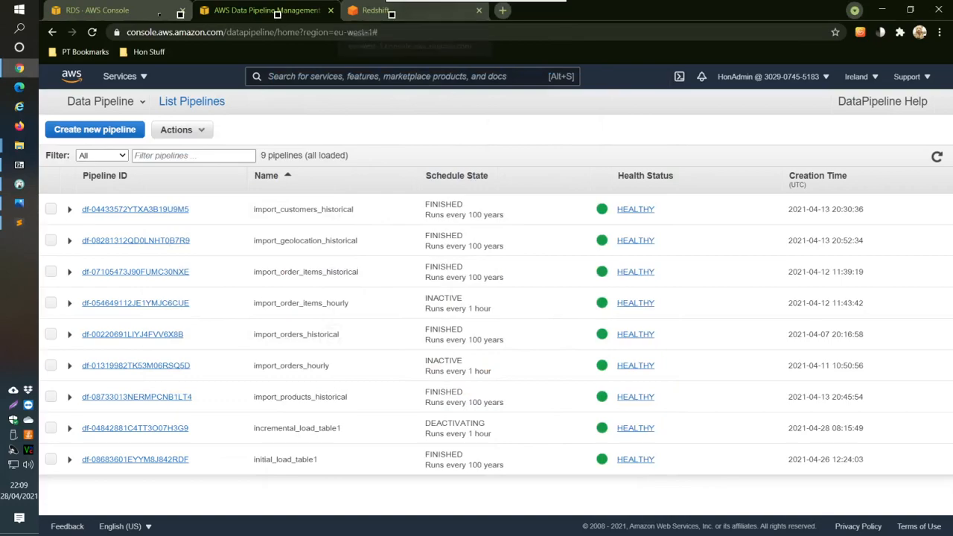
Return to the RDS databases list and refresh it to check the status of database-1.
left_click(124, 13)
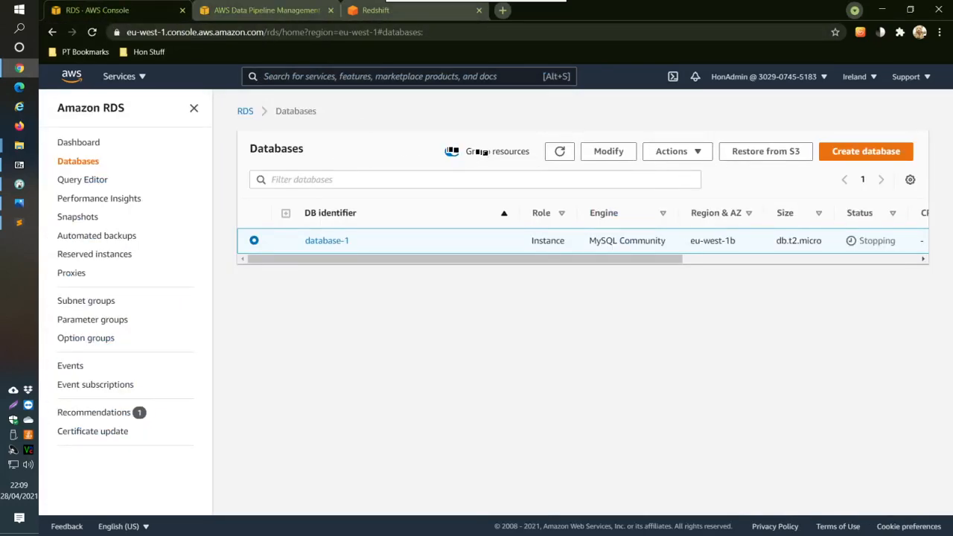
left_click(560, 151)
double_click(674, 16)
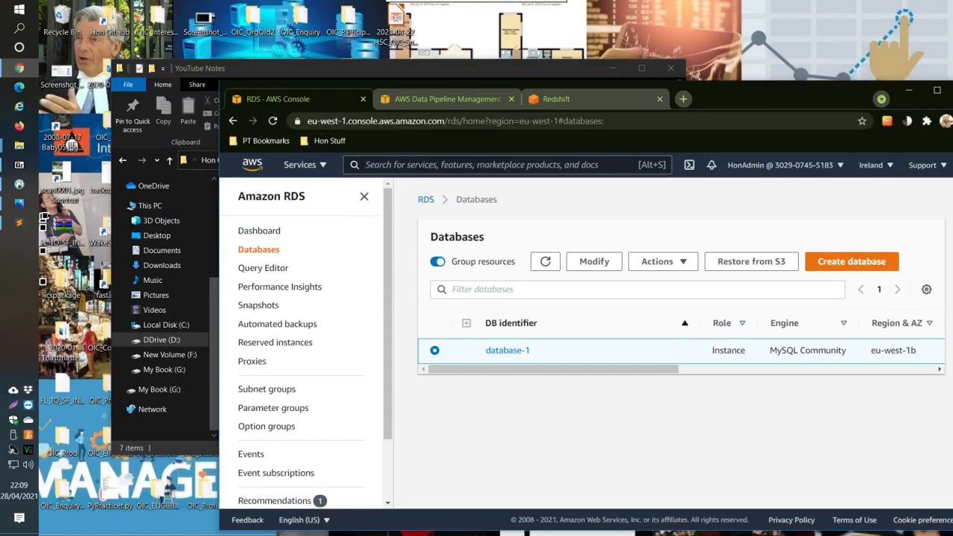
double_click(744, 104)
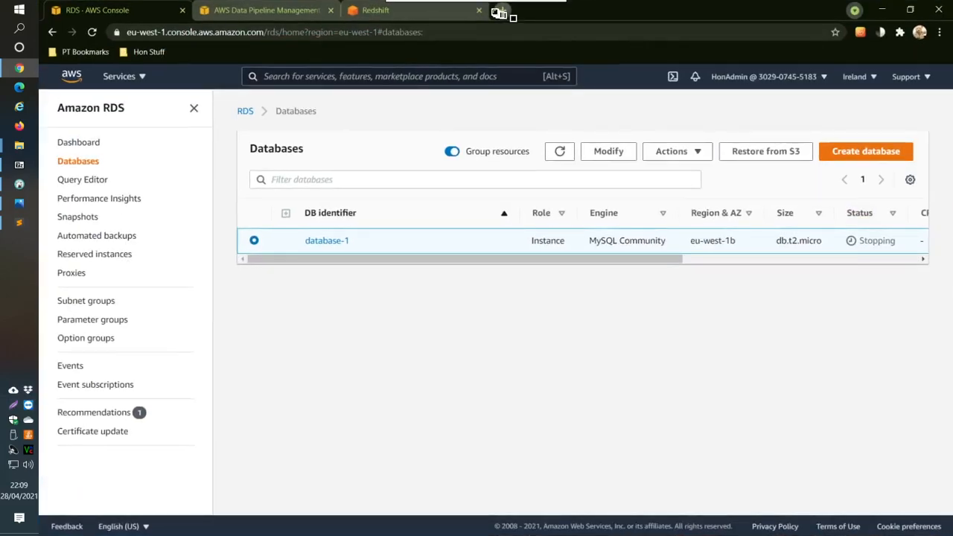
left_click(475, 13)
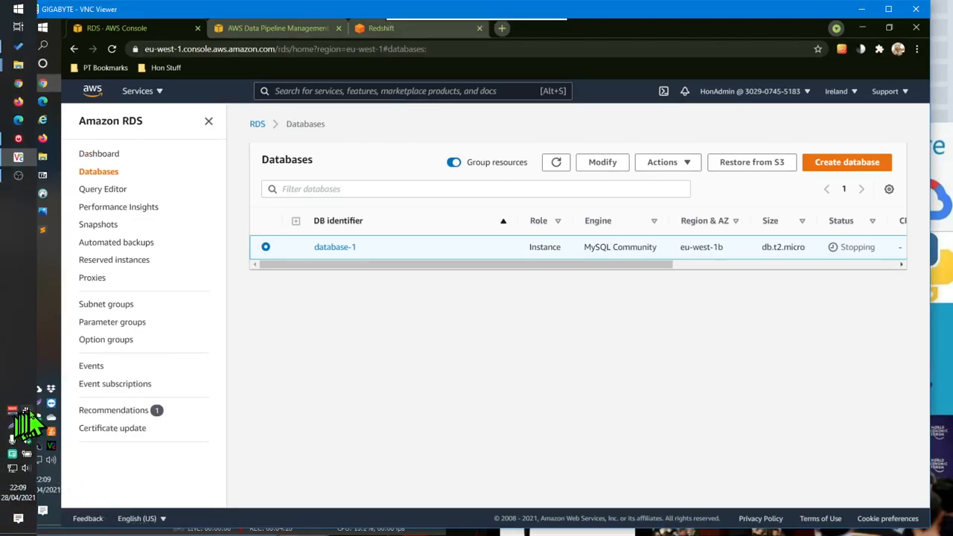
left_click(28, 424)
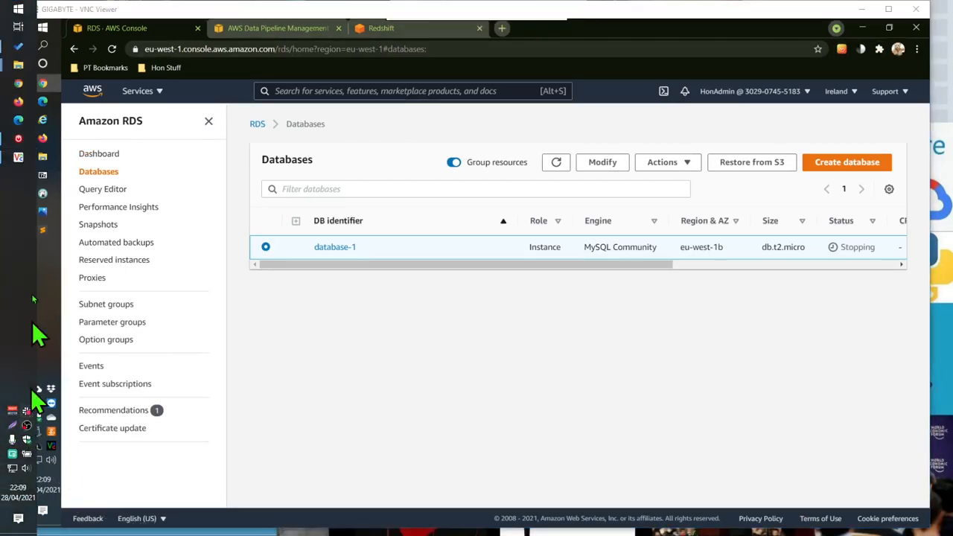
left_click(29, 426)
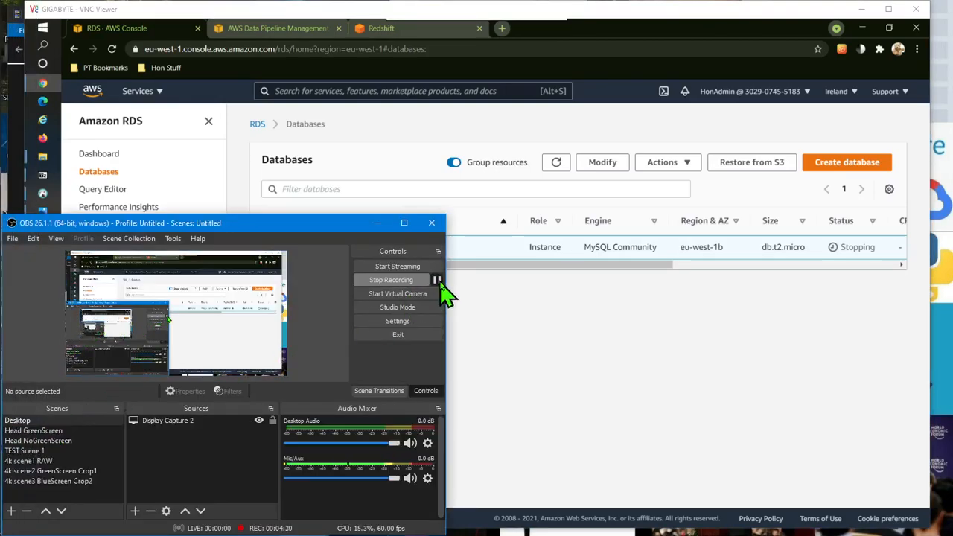
left_click(438, 280)
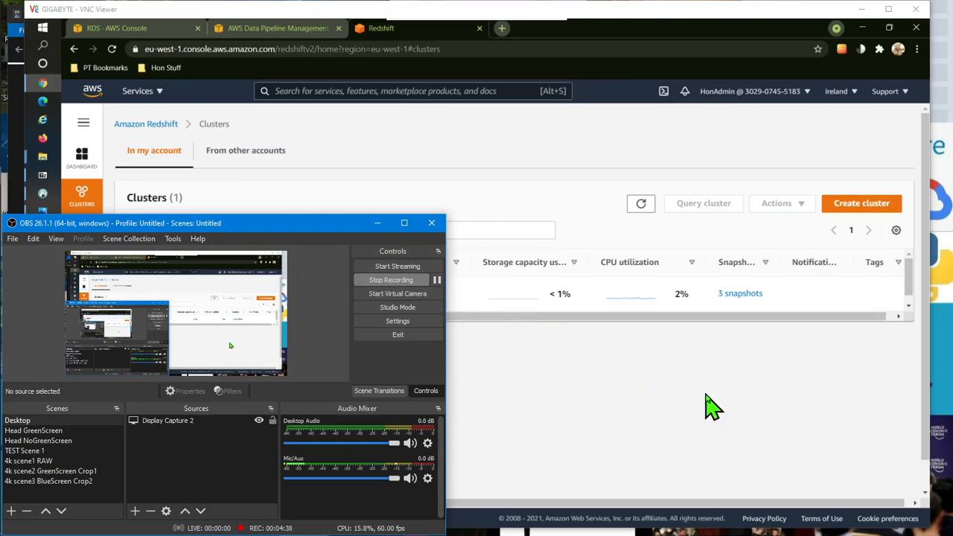
left_click(543, 144)
left_click(475, 23)
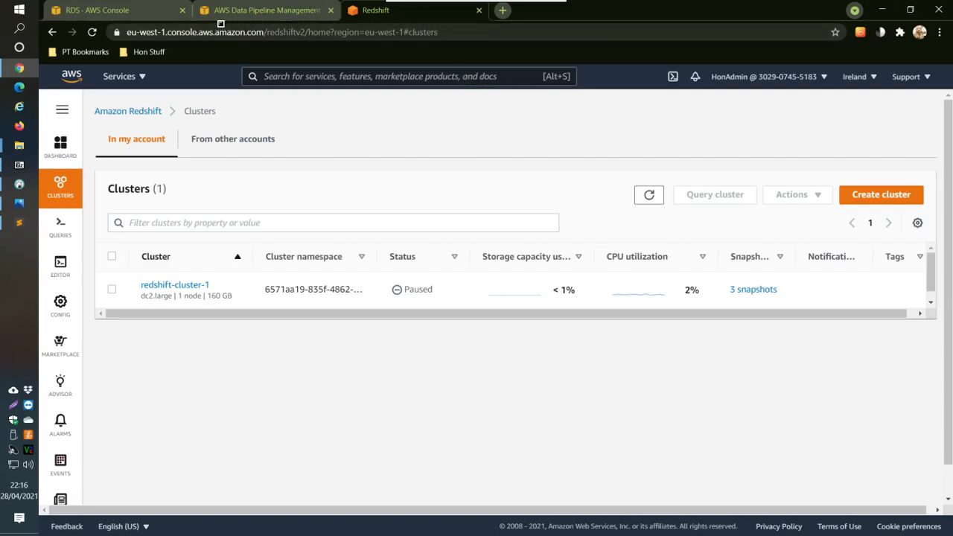
Switch from the Redshift clusters page to the RDS databases list and check database-1's status.
left_click(108, 13)
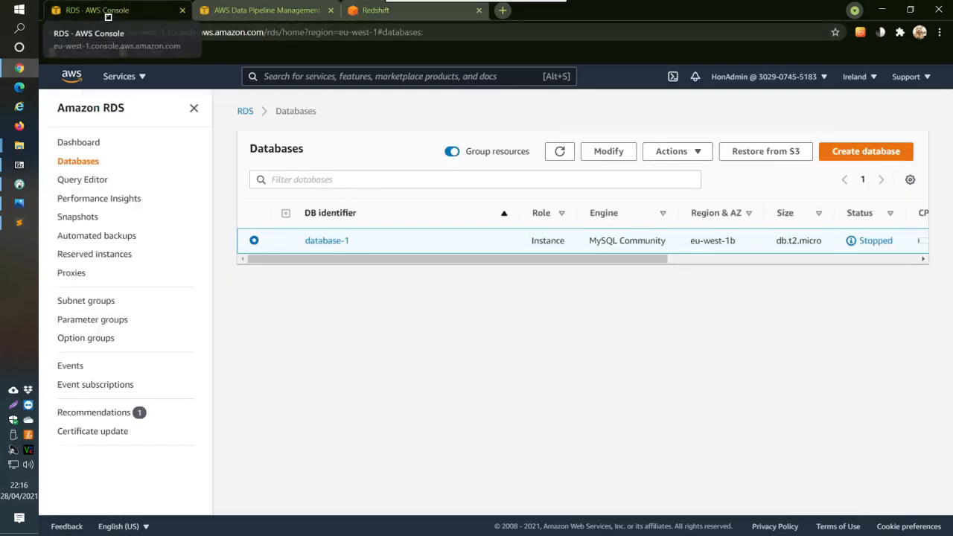
Review the status of redshift-cluster-1, database-1 and the incremental_load_table1 pipeline across the Redshift, RDS and Data Pipeline consoles.
left_click(404, 16)
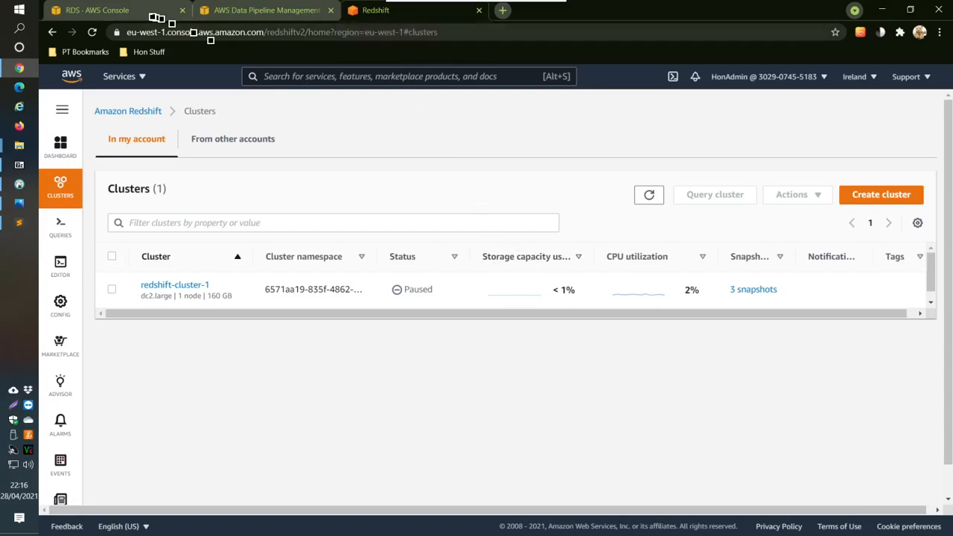
left_click(153, 12)
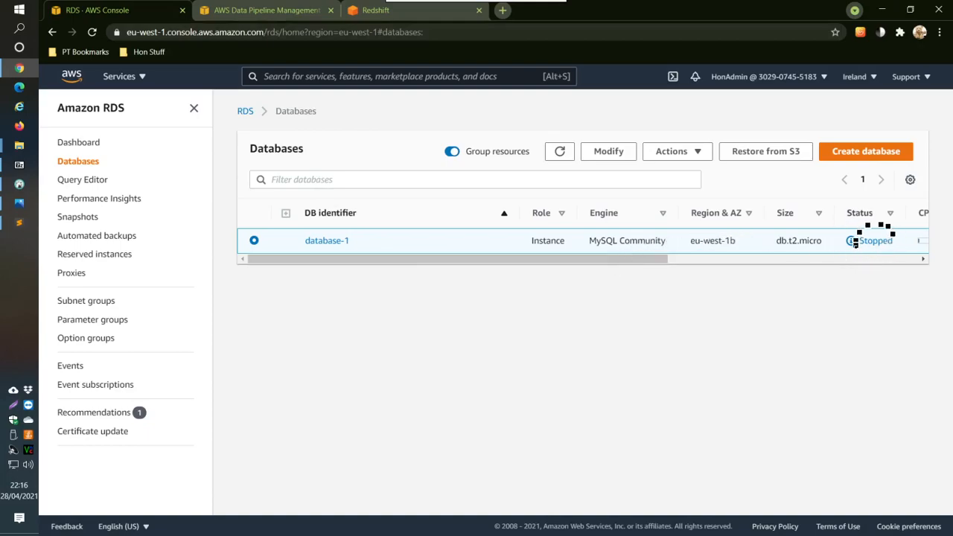
left_click(227, 10)
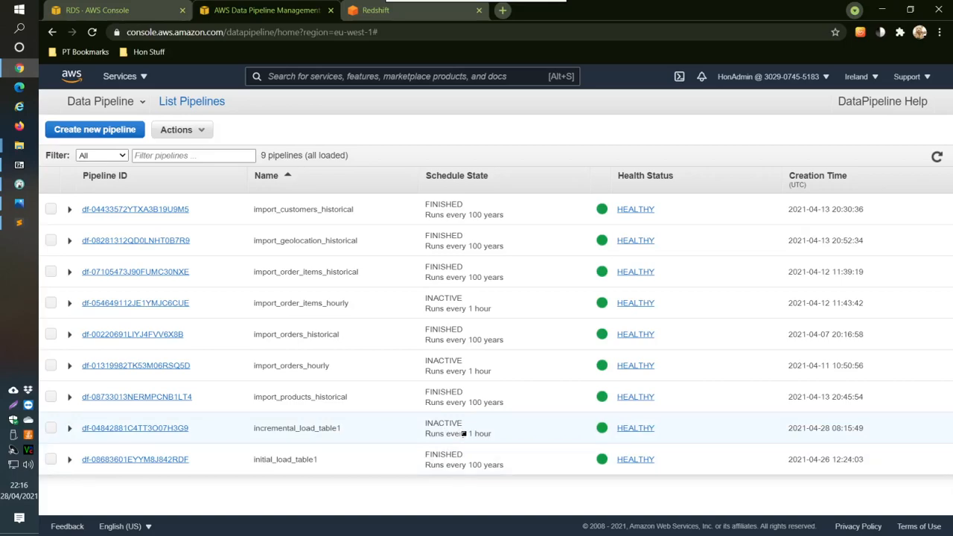
left_click(398, 13)
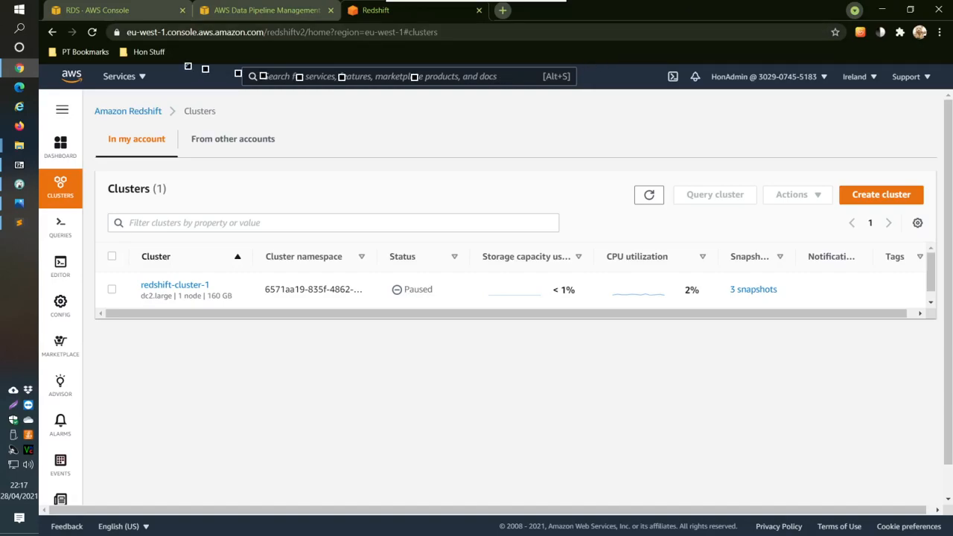
left_click(119, 15)
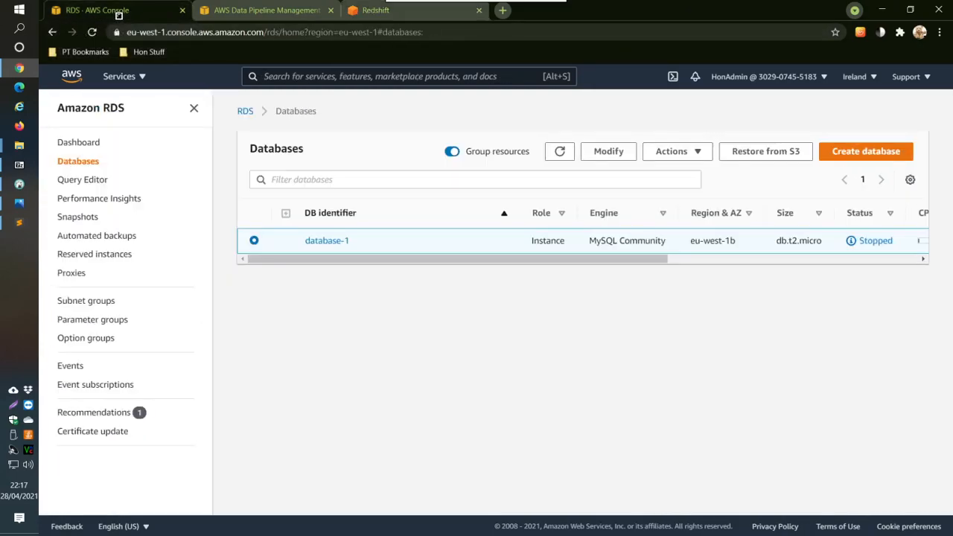
left_click(395, 15)
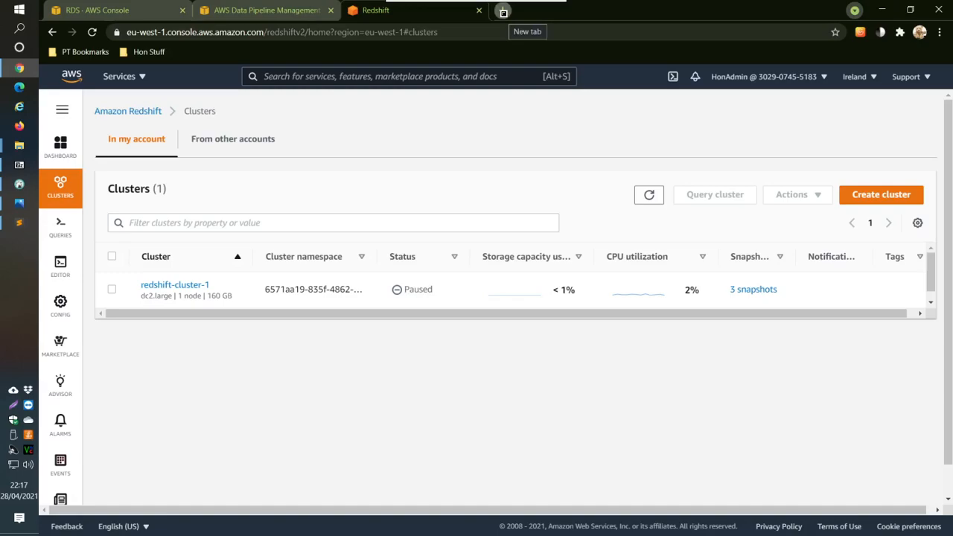
Look over the 07_RedshiftData.sql script and its table1 results in DBeaver, then return to the Redshift clusters page in Chrome.
left_click(504, 12)
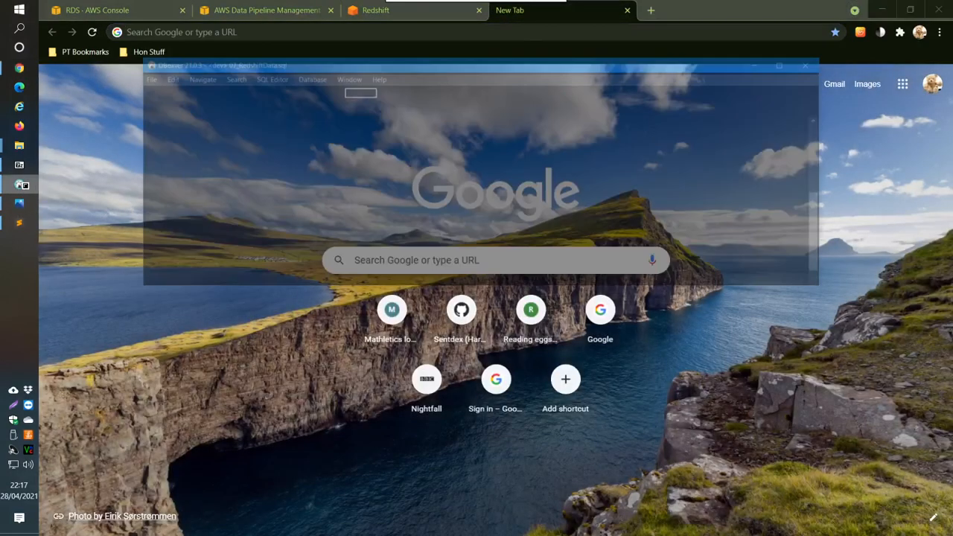
left_click(22, 184)
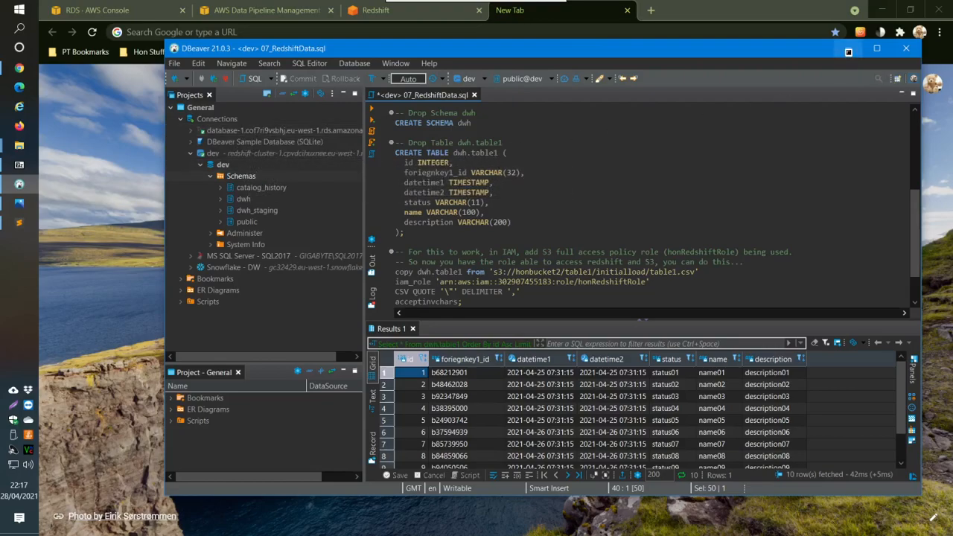
left_click(848, 52)
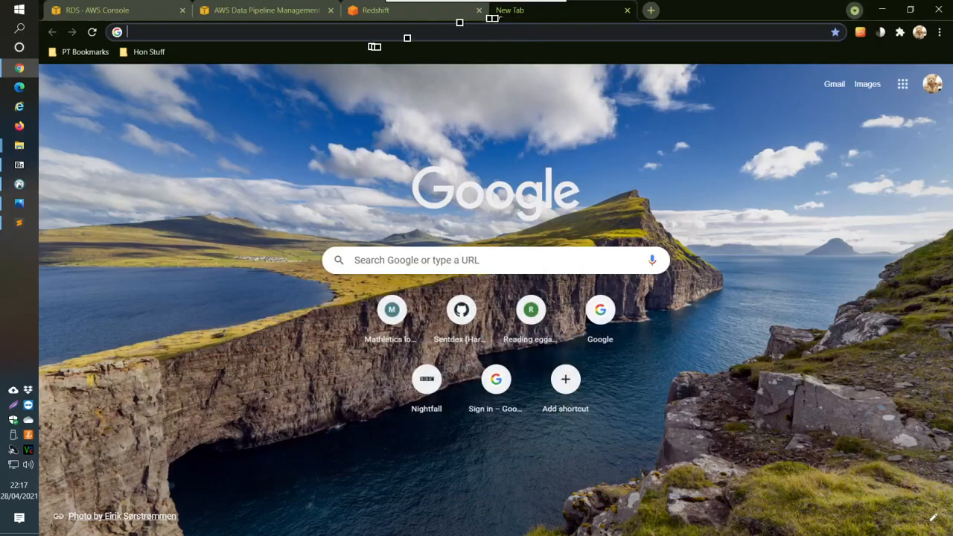
left_click(627, 10)
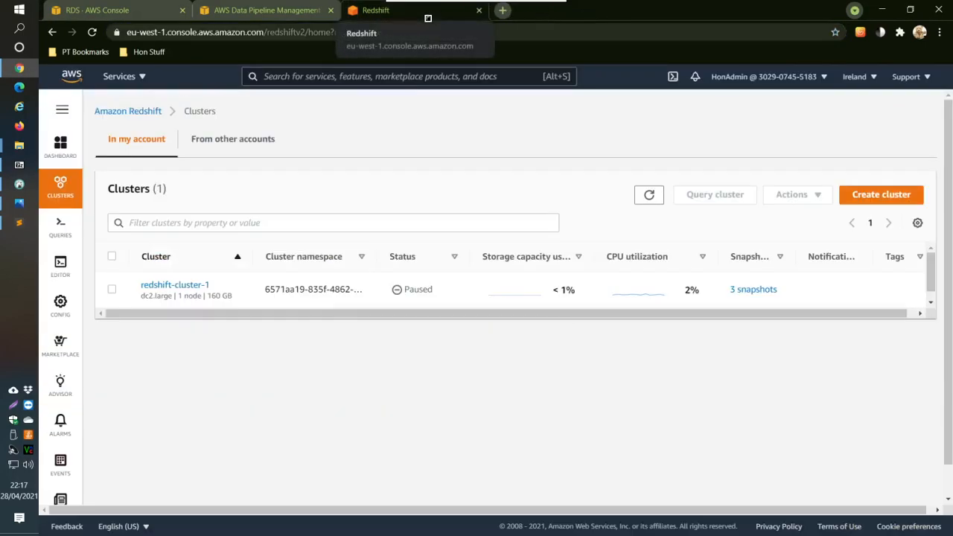
Open the VPC console in a duplicate of the Redshift tab and display the default security group's inbound rules.
right_click(428, 17)
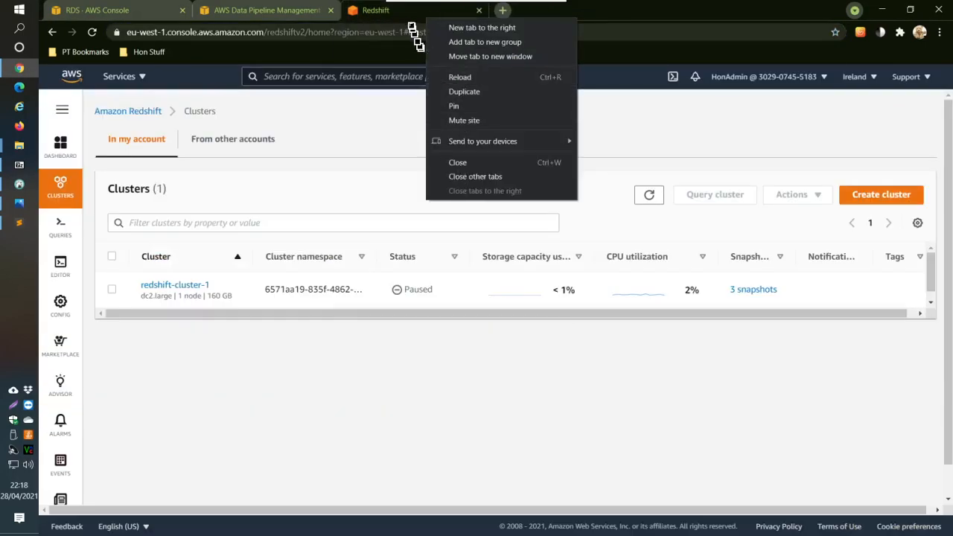
left_click(481, 91)
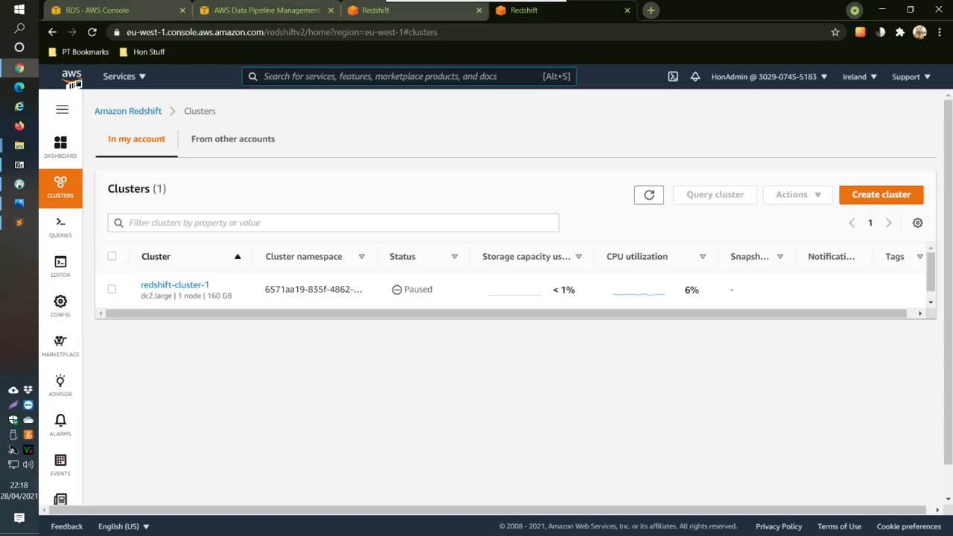
left_click(125, 77)
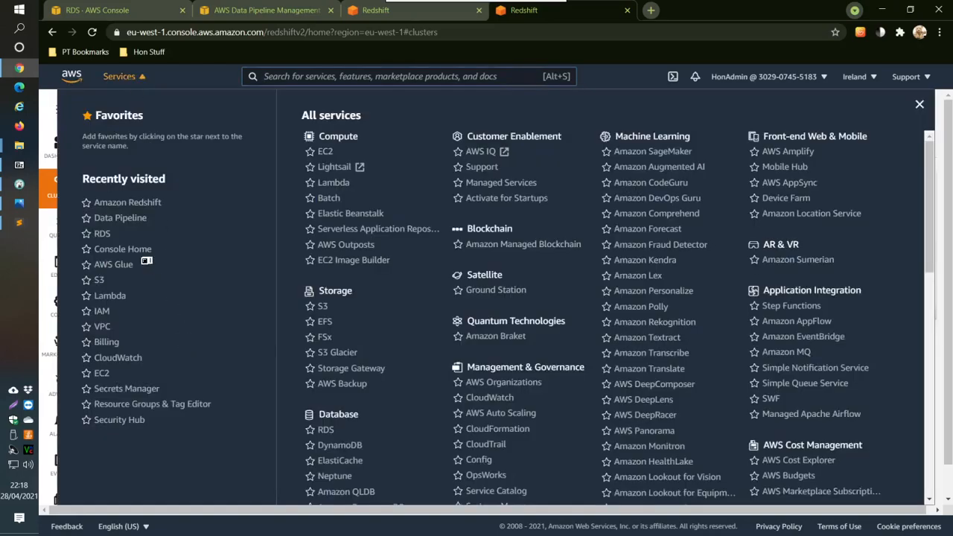
left_click(105, 327)
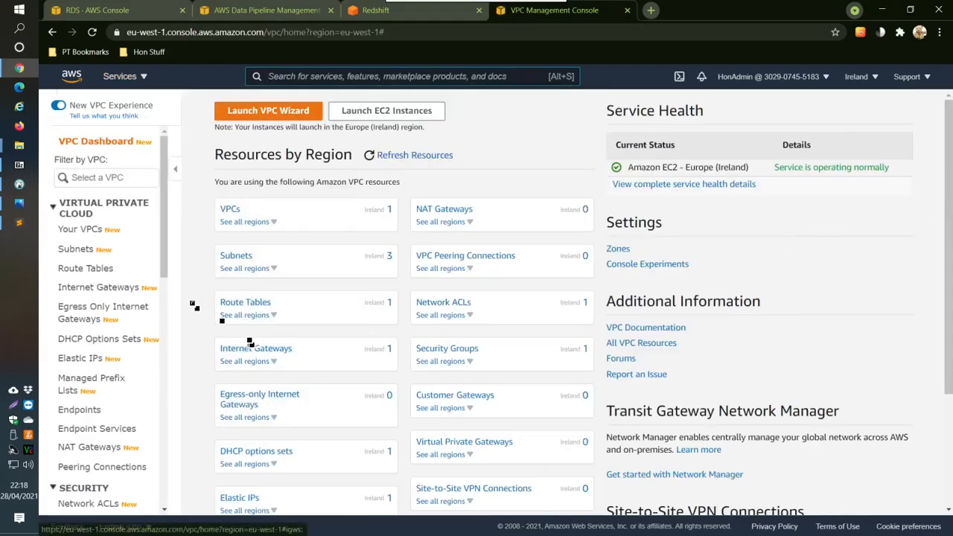
scroll(153, 320, "down", 4)
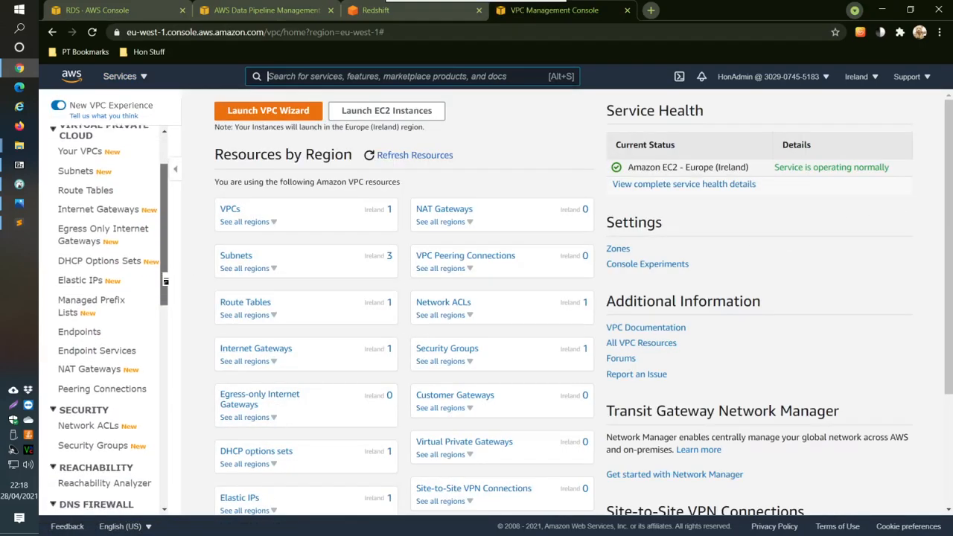
left_click(112, 403)
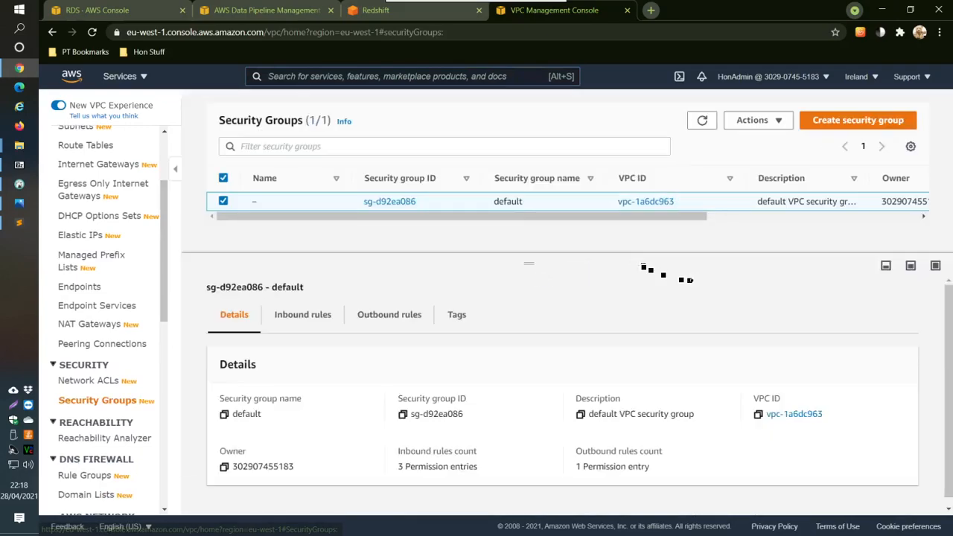
left_click(316, 316)
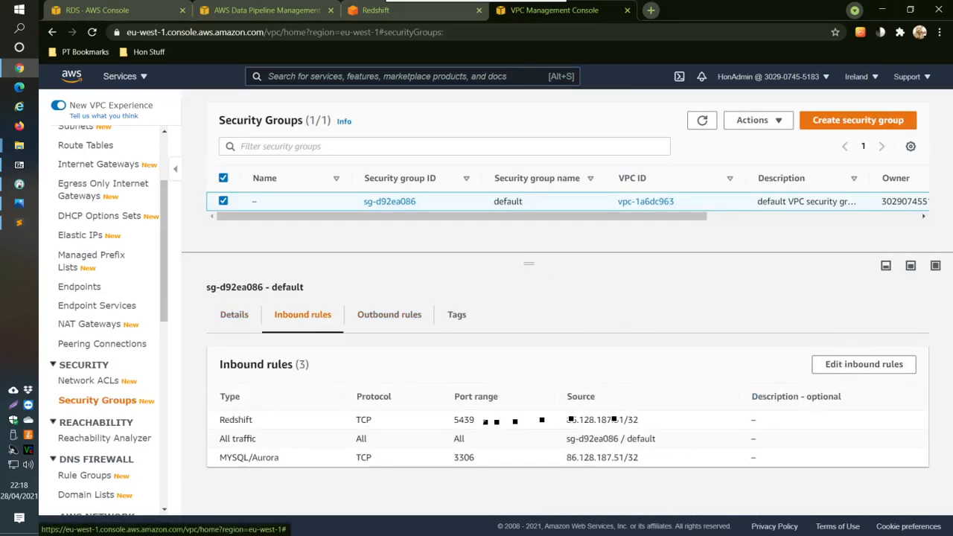
Examine the source options of the Redshift rule in the inbound rules editor, and close the VPC console without saving.
left_click(873, 364)
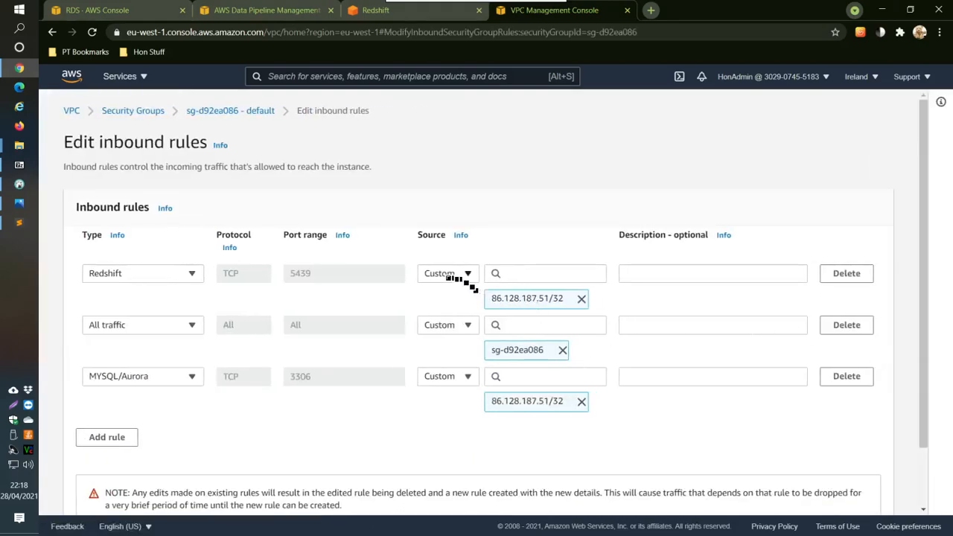
left_click(466, 274)
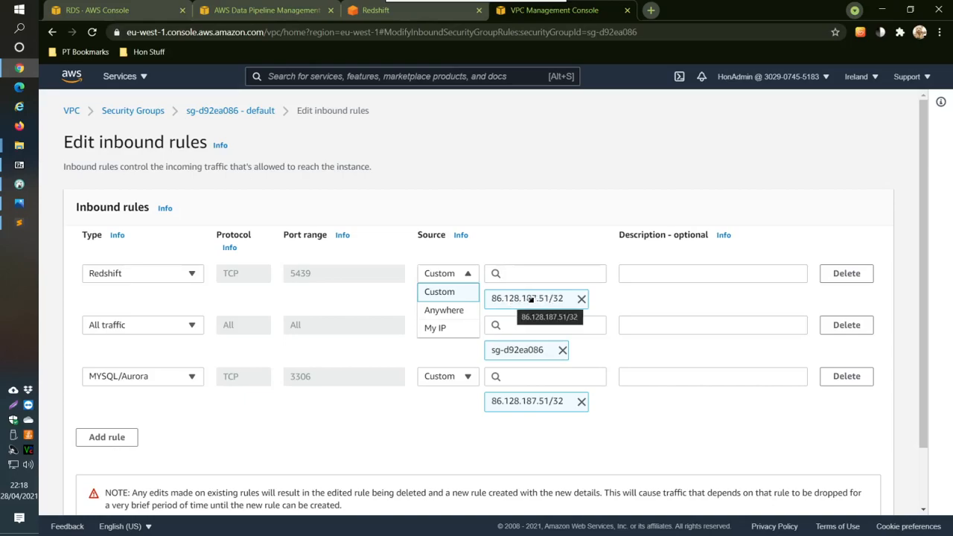
left_click(455, 436)
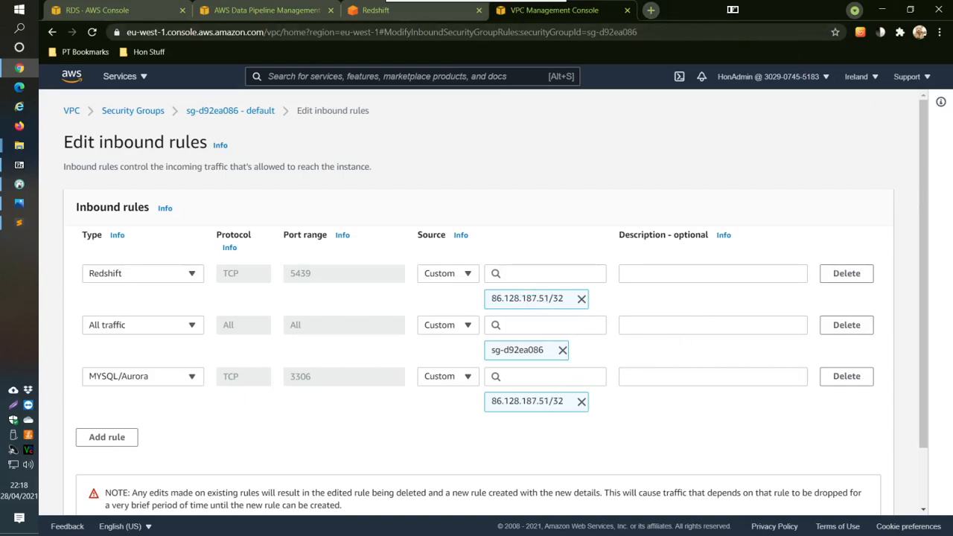
double_click(731, 10)
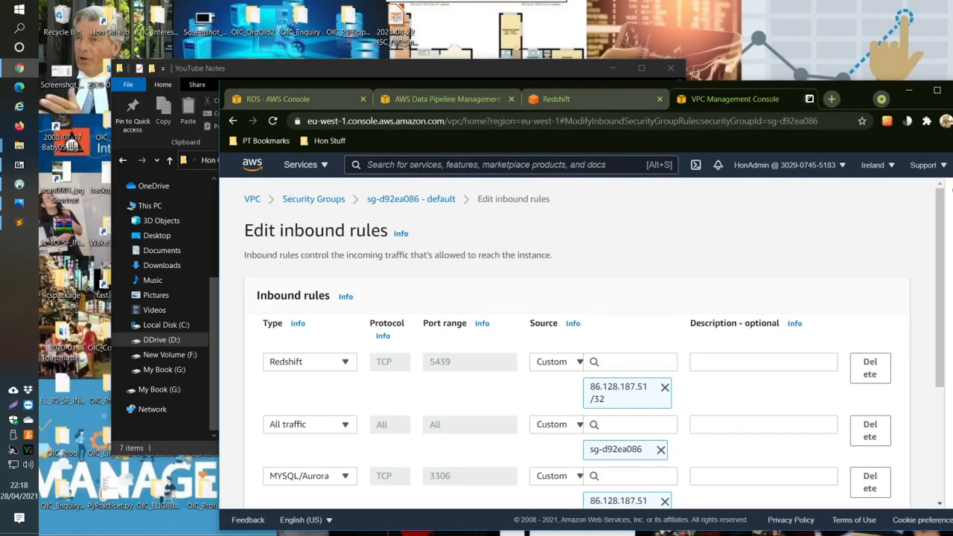
left_click(809, 99)
double_click(833, 100)
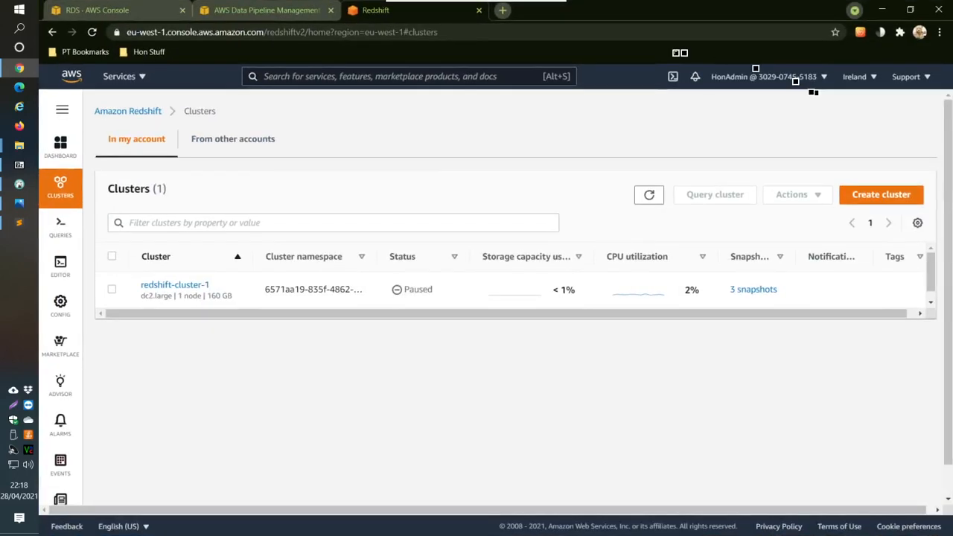
left_click(474, 9)
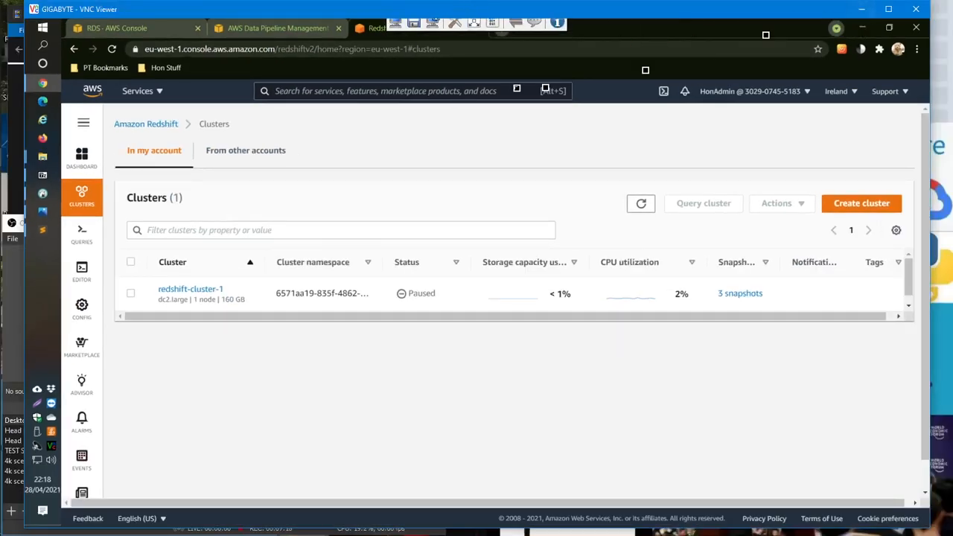
mouse_move(4, 237)
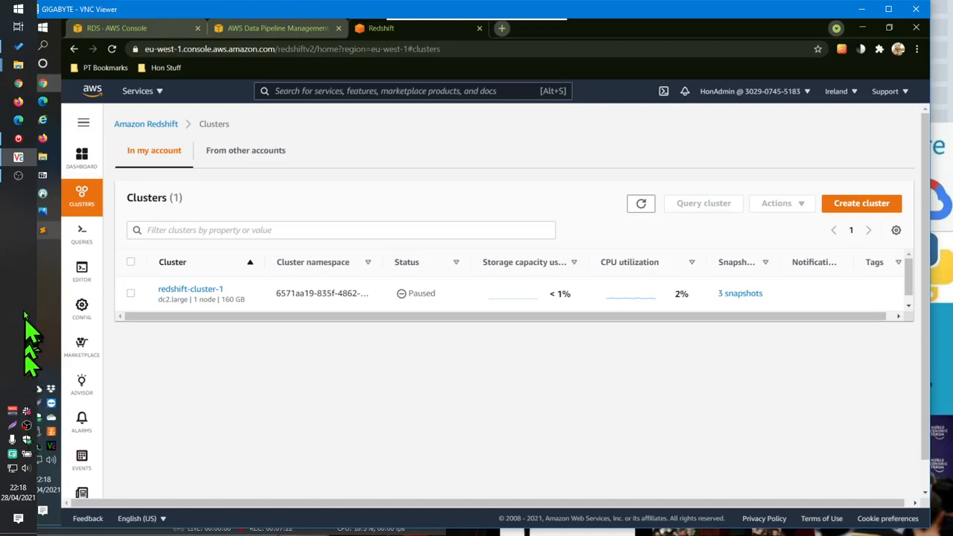
left_click(17, 179)
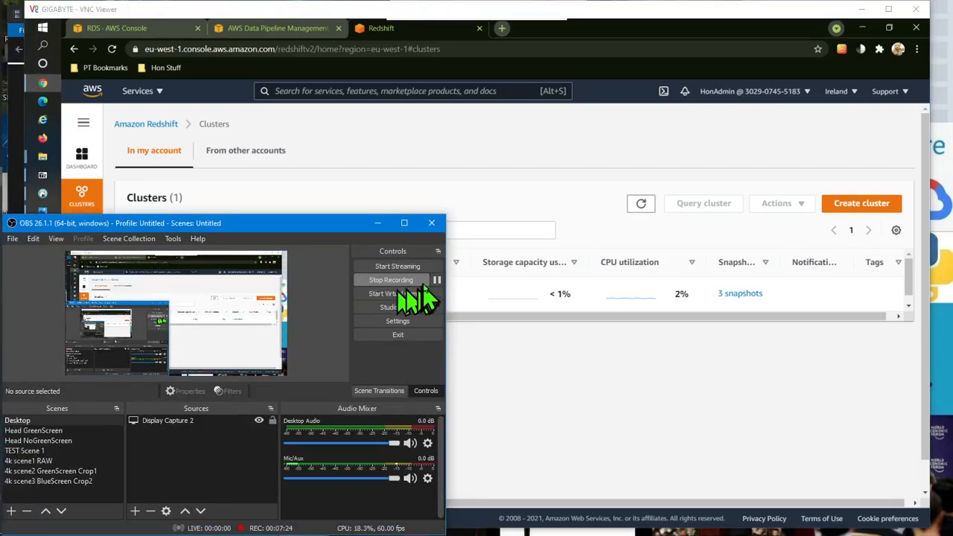